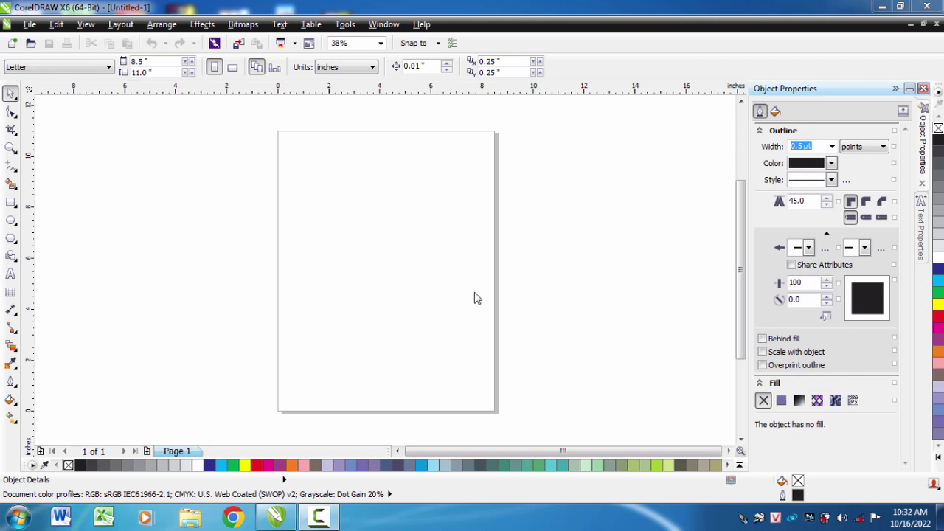
Add a line of artistic text on the lower half of the page with the channel owner's name followed by "YOUTUBE CHANNEL"
left_click(11, 275)
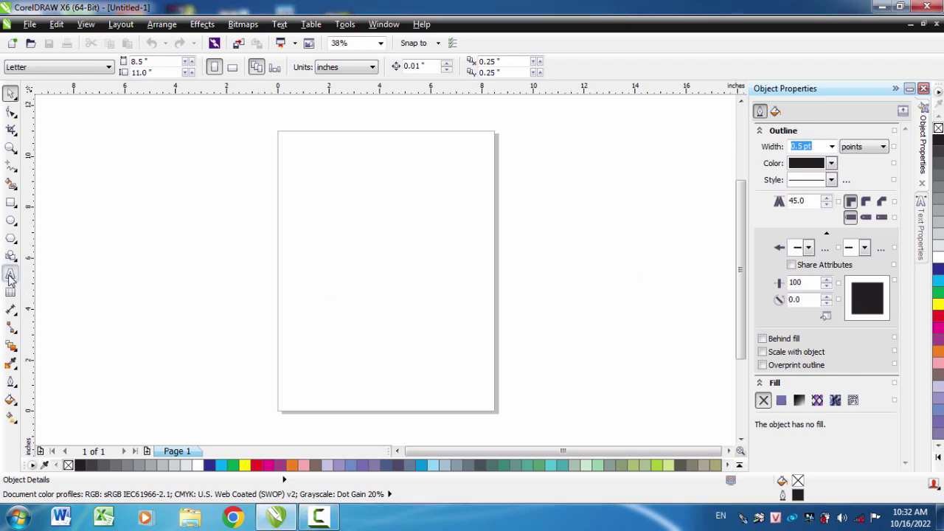
left_click(299, 300)
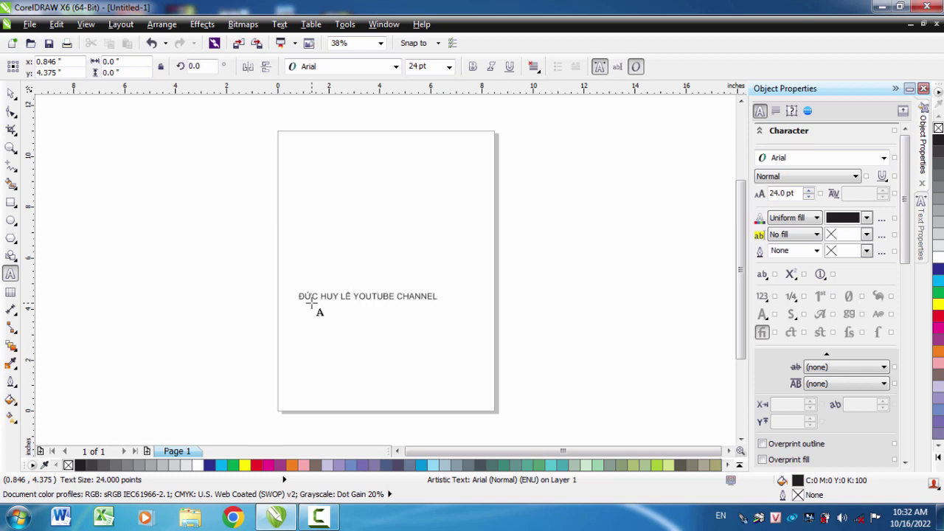
left_click(10, 94)
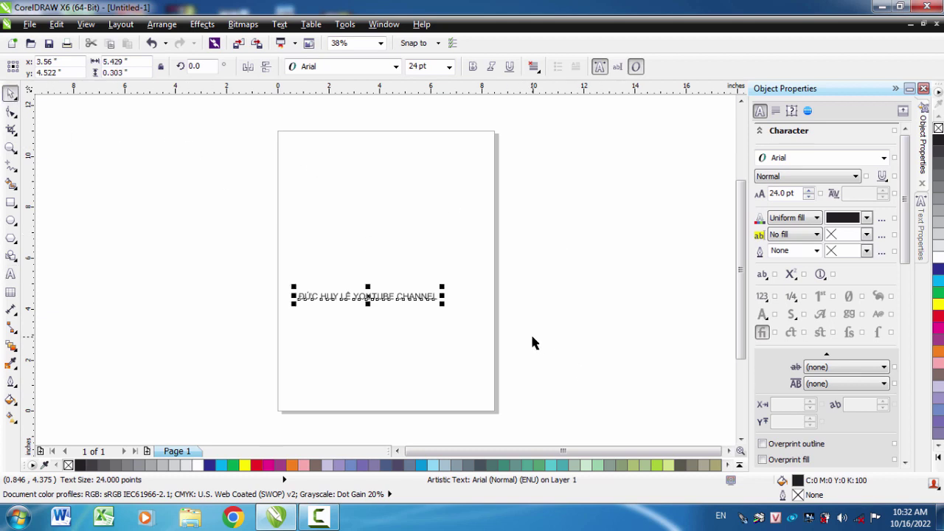
left_click(533, 343)
Enlarge the text line proportionally to about 30.6 pt and make it bold
left_click(405, 298)
left_click_drag(443, 287, 488, 264)
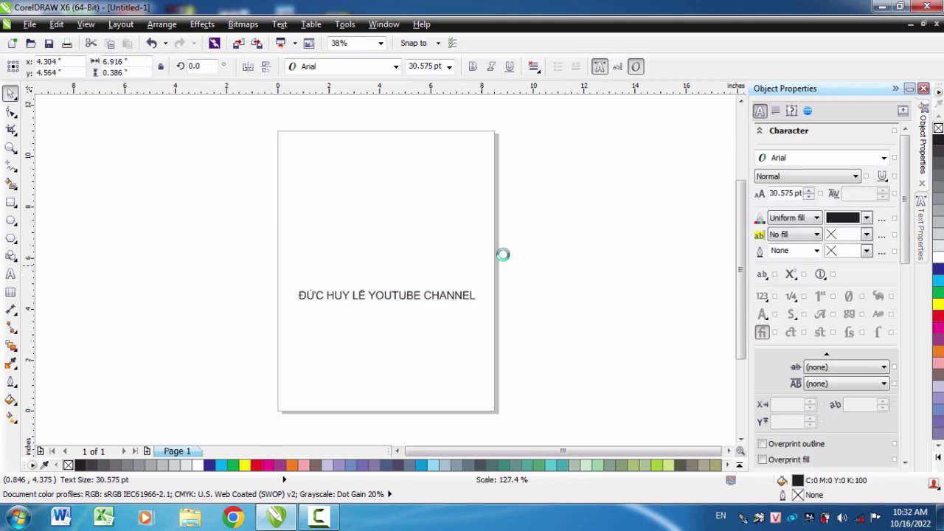
left_click(474, 68)
left_click(442, 327)
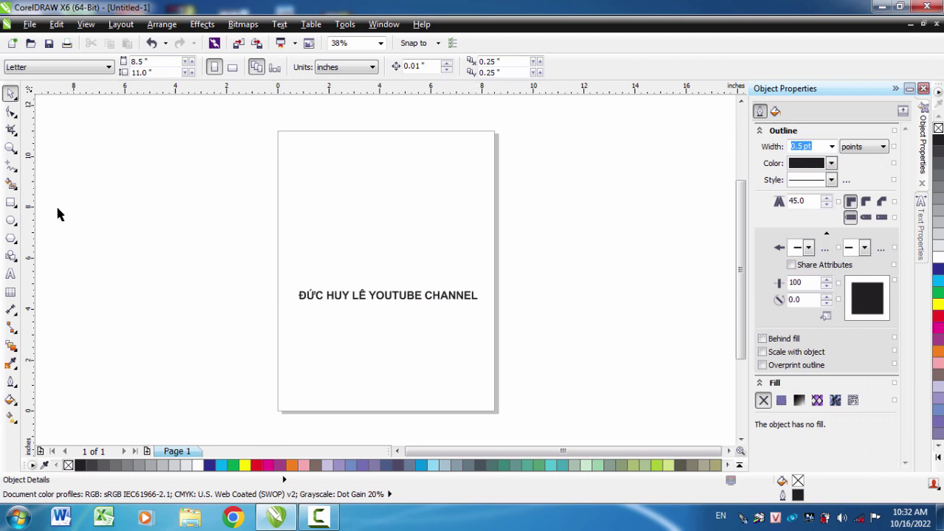
Draw a closed four-sided shape above the text with the Pen tool, about 5.7 by 3.1 inches, widening towards its right end
left_click(15, 172)
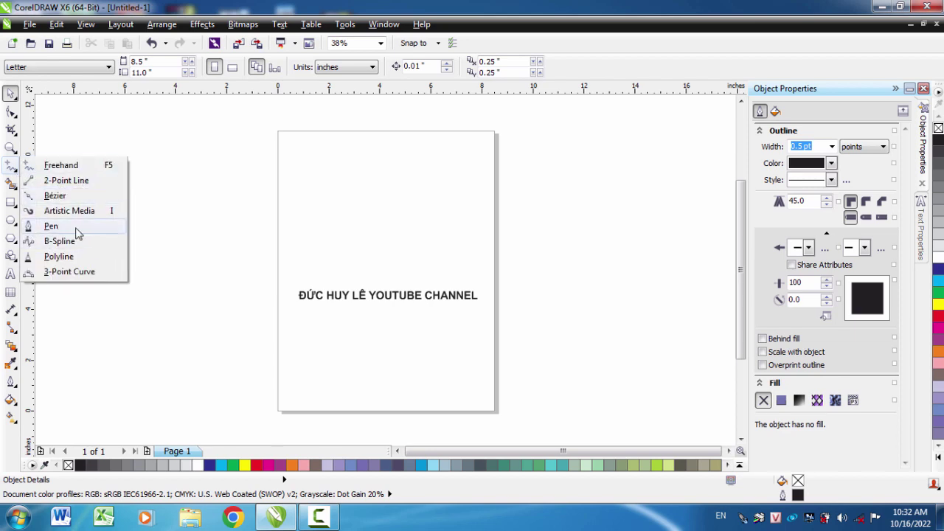
left_click(52, 226)
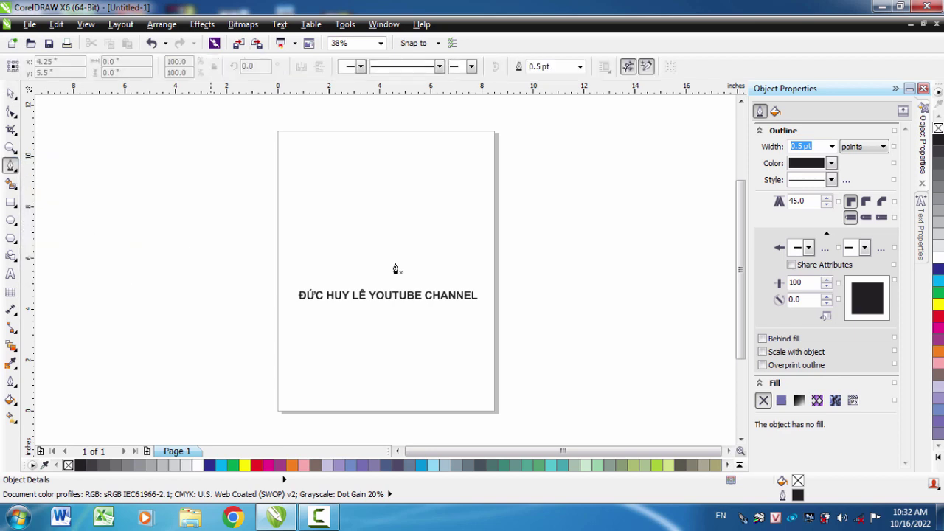
left_click(310, 194)
left_click(311, 211)
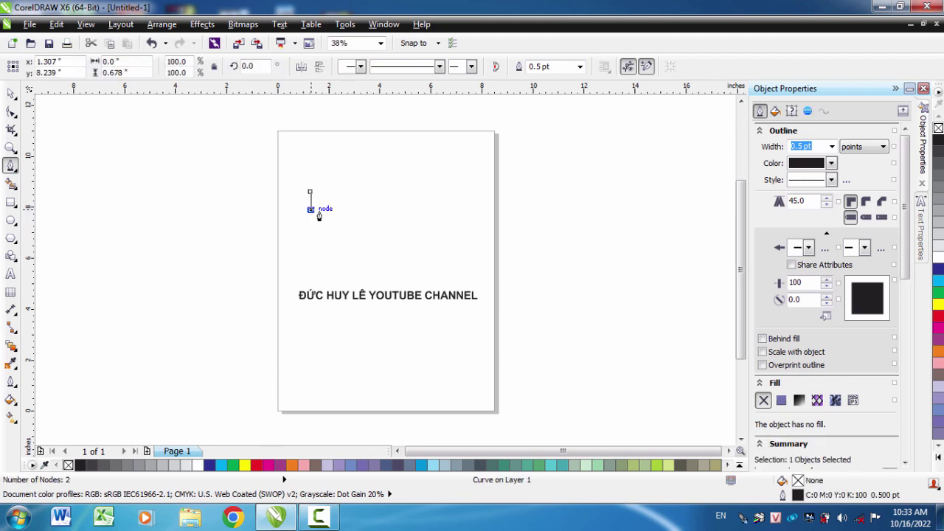
left_click(455, 186)
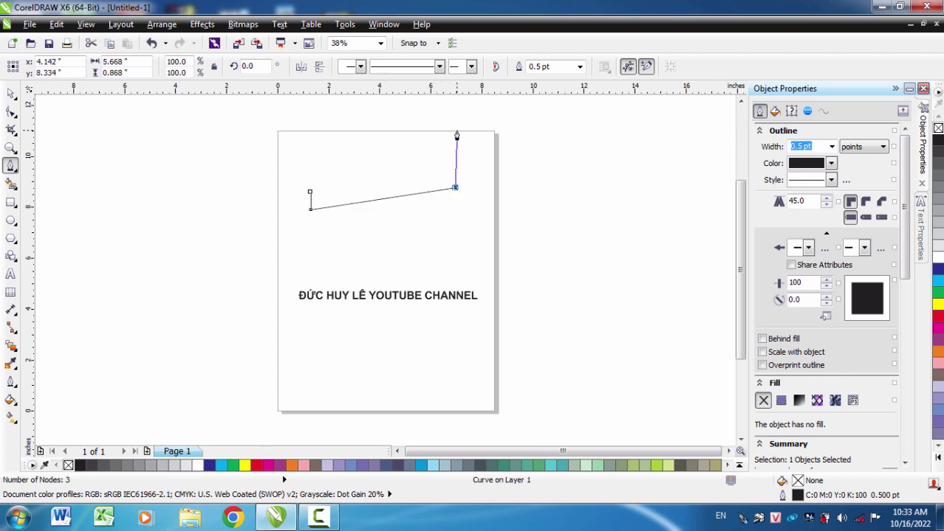
left_click(457, 131)
left_click(311, 193)
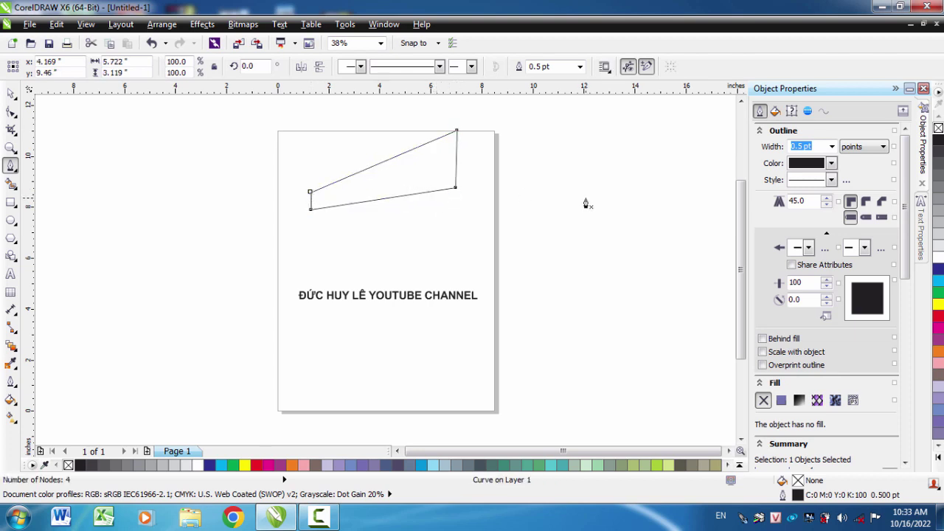
Move the four-sided shape down about 1.7 inches so it sits just above the text
left_click(11, 93)
left_click(693, 301)
left_click(391, 170)
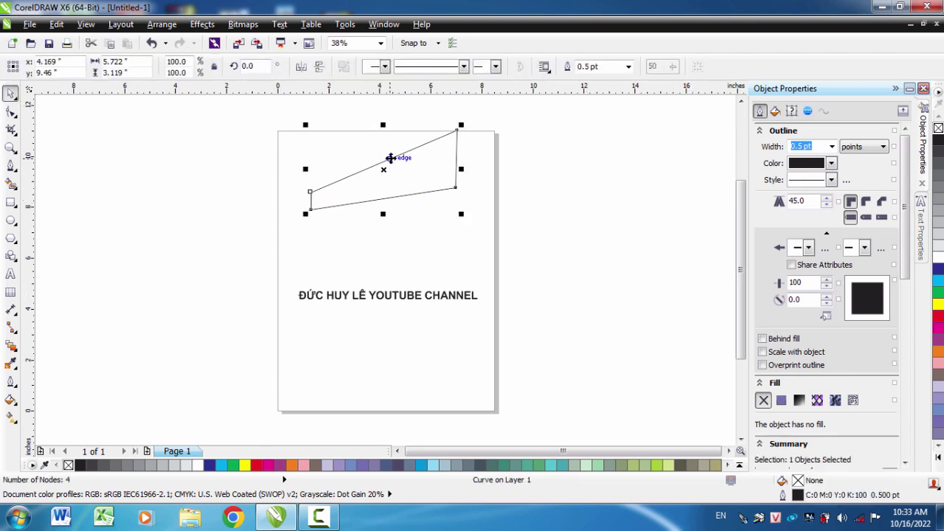
left_click_drag(391, 169, 392, 212)
left_click(606, 260)
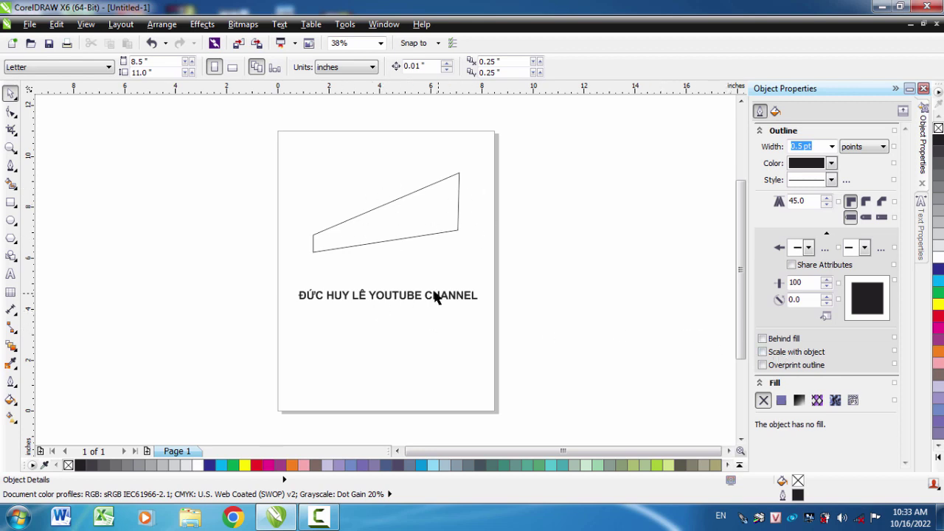
Apply an envelope to the text using the straight-edged four-sided shape as its source
left_click(405, 302)
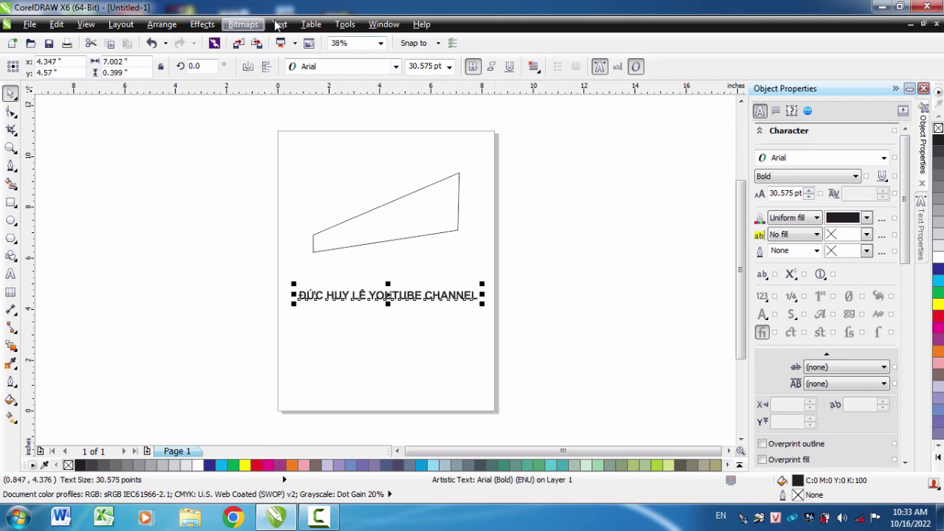
left_click(201, 25)
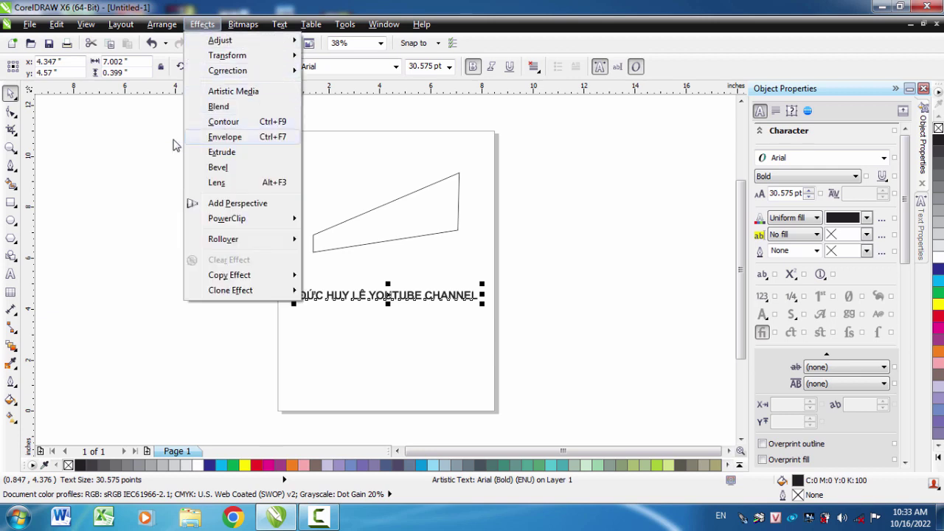
left_click(257, 140)
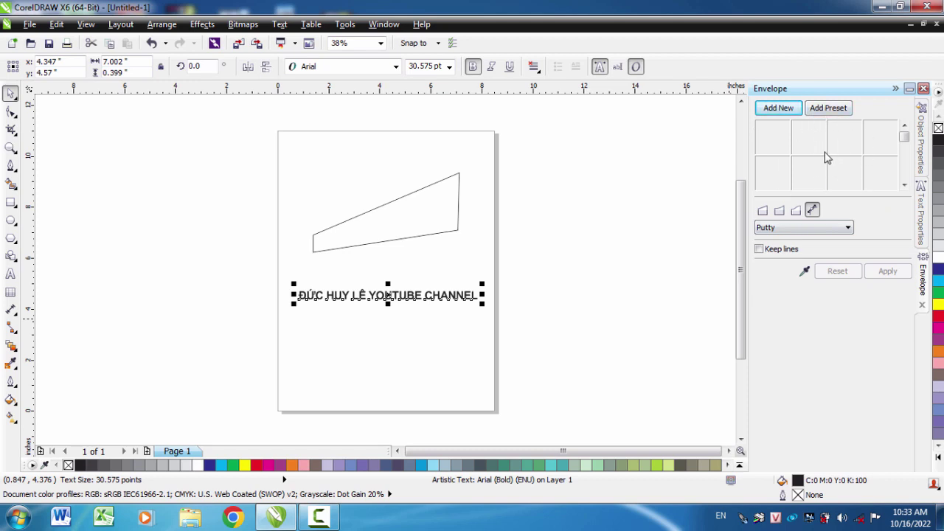
left_click(805, 271)
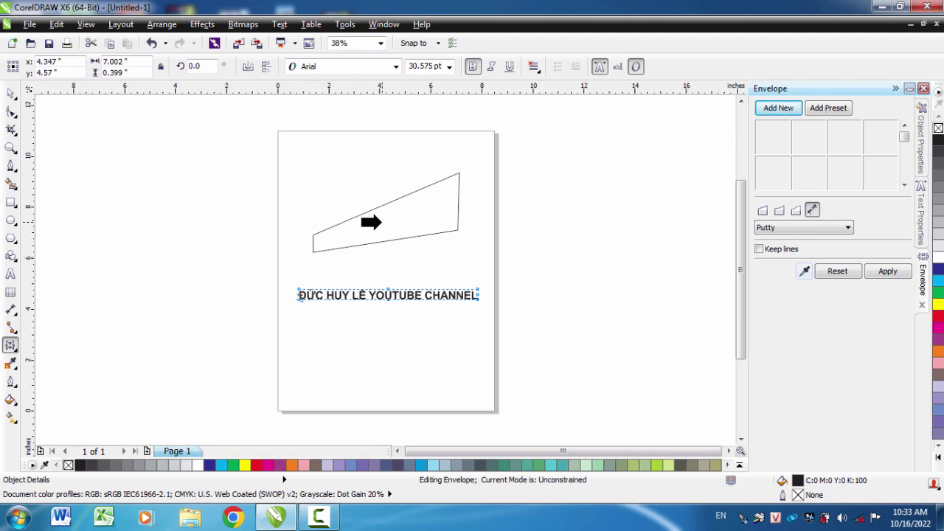
left_click(368, 224)
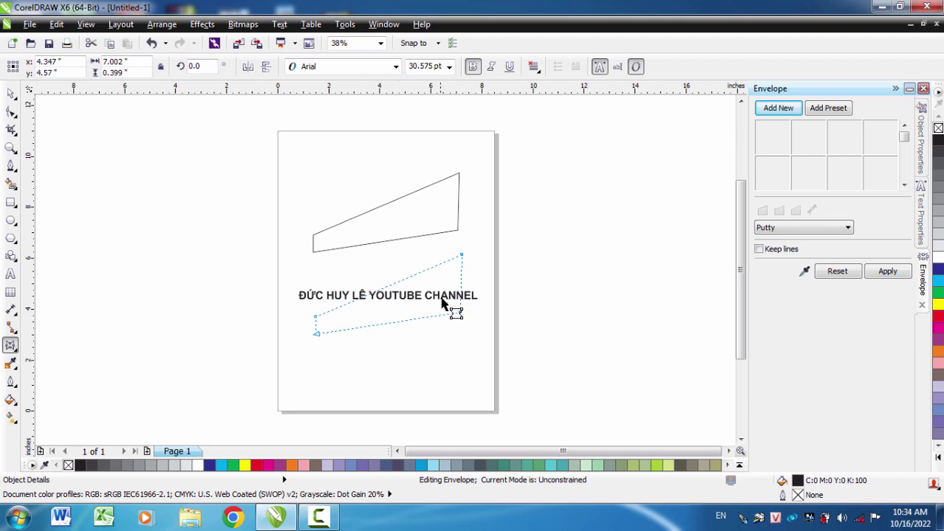
left_click(888, 272)
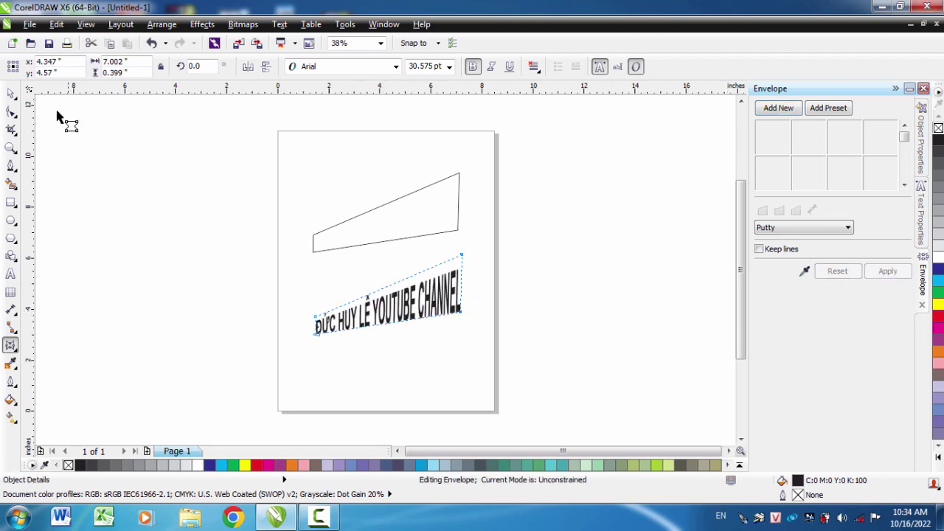
left_click(11, 94)
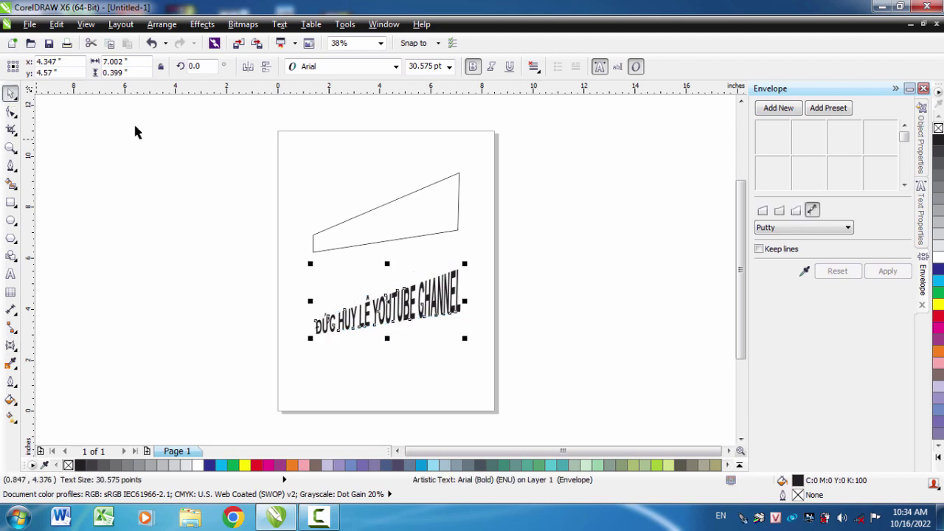
left_click(345, 347)
scroll(368, 317, "up", 3)
scroll(391, 296, "down", 3)
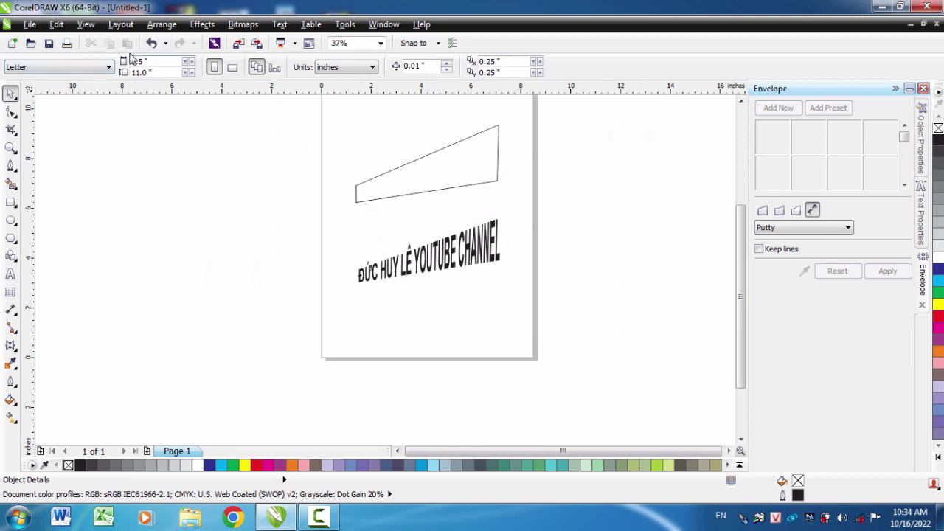
Undo the envelope applied to the text and deselect it
left_click(152, 45)
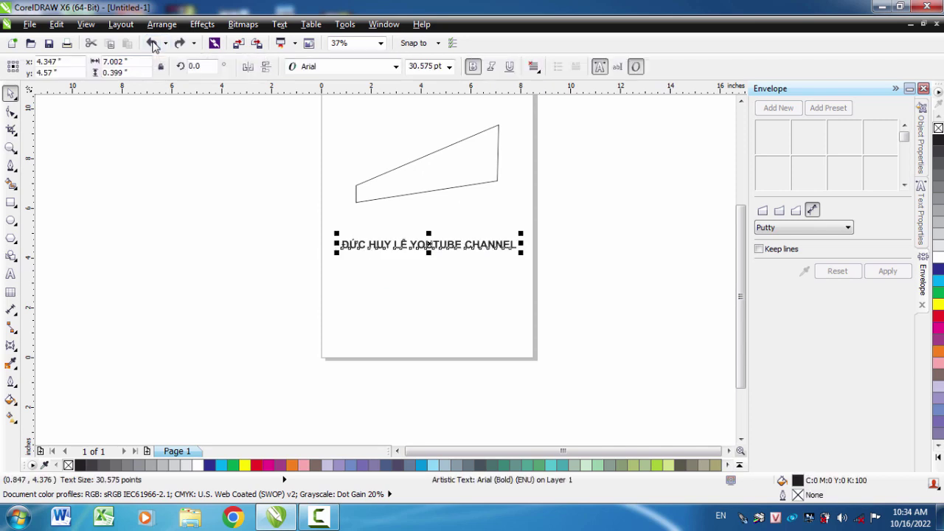
left_click(680, 172)
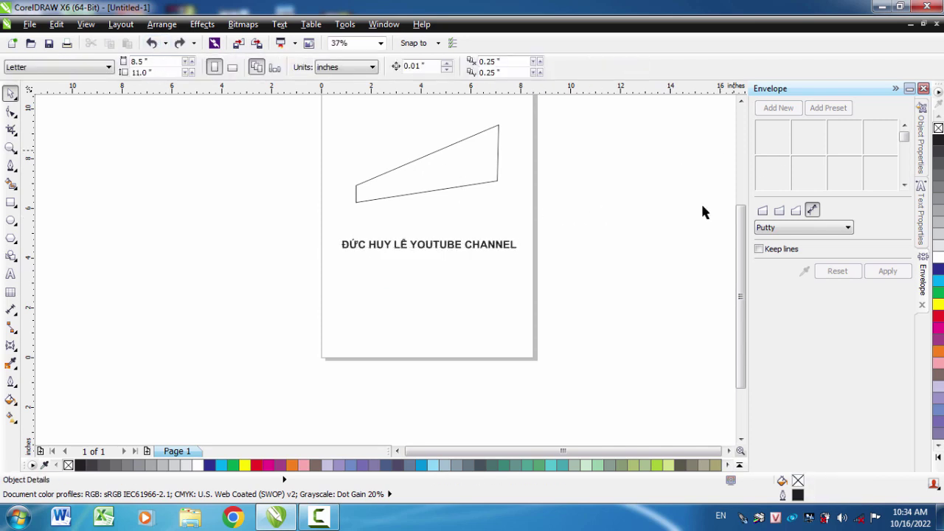
scroll(627, 267, "down", 1)
scroll(673, 236, "up", 1)
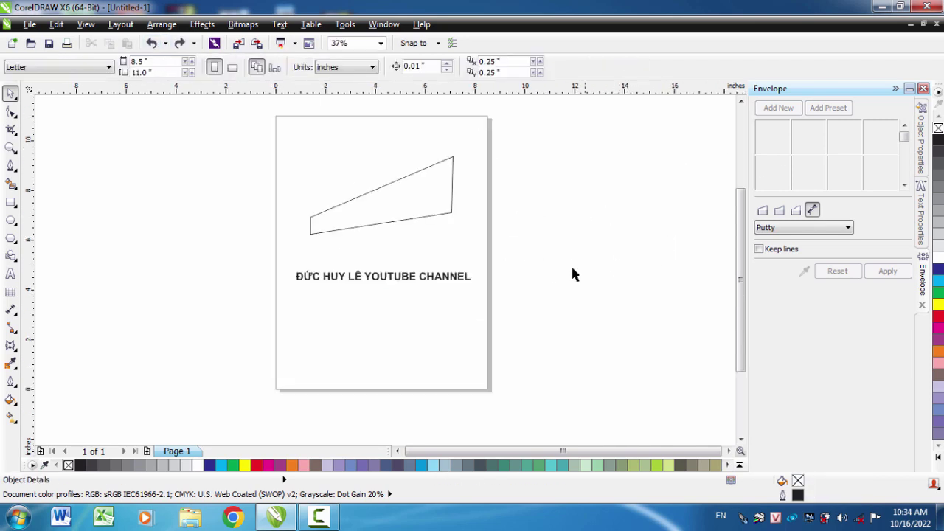
Convert all segments of the four-sided shape to curves
left_click(380, 187)
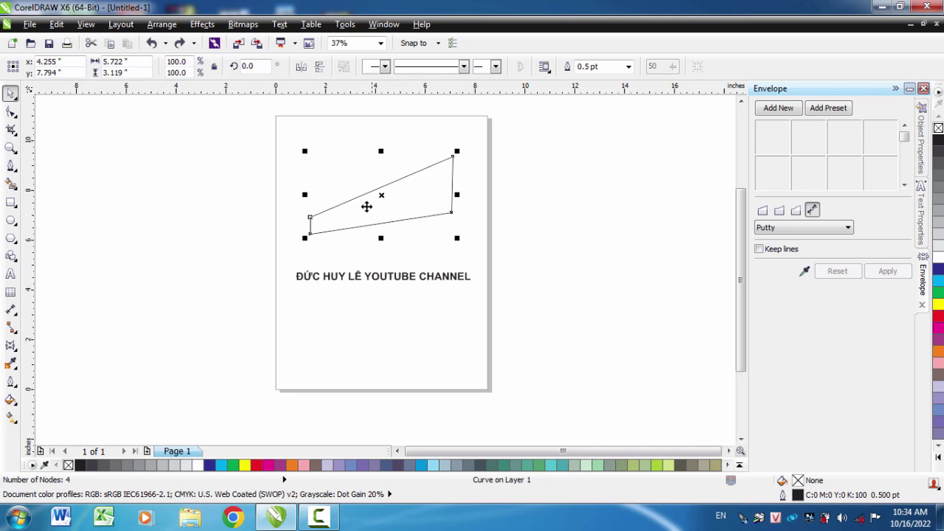
key("F10")
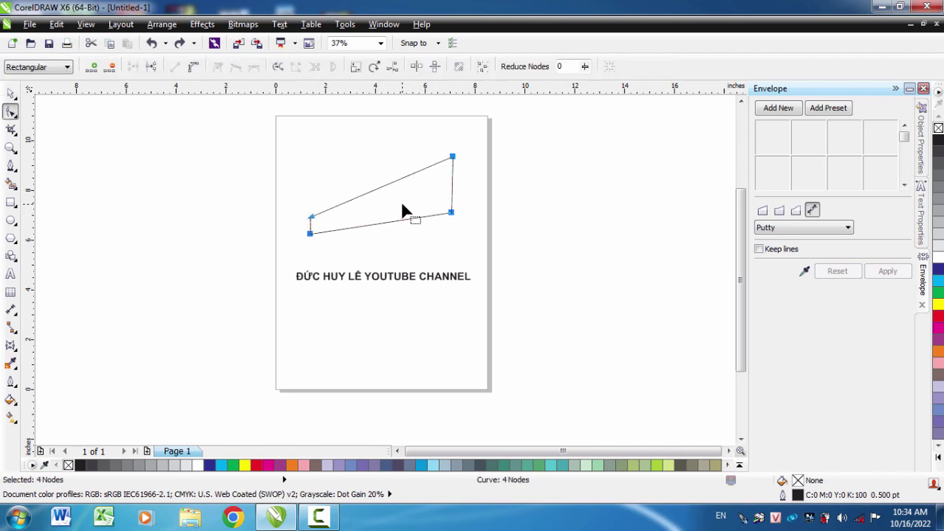
right_click(404, 207)
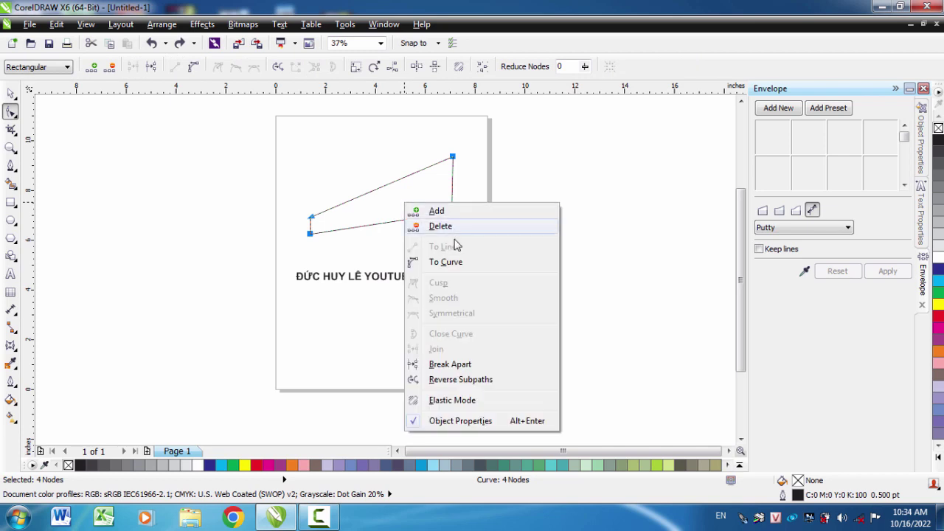
left_click(453, 264)
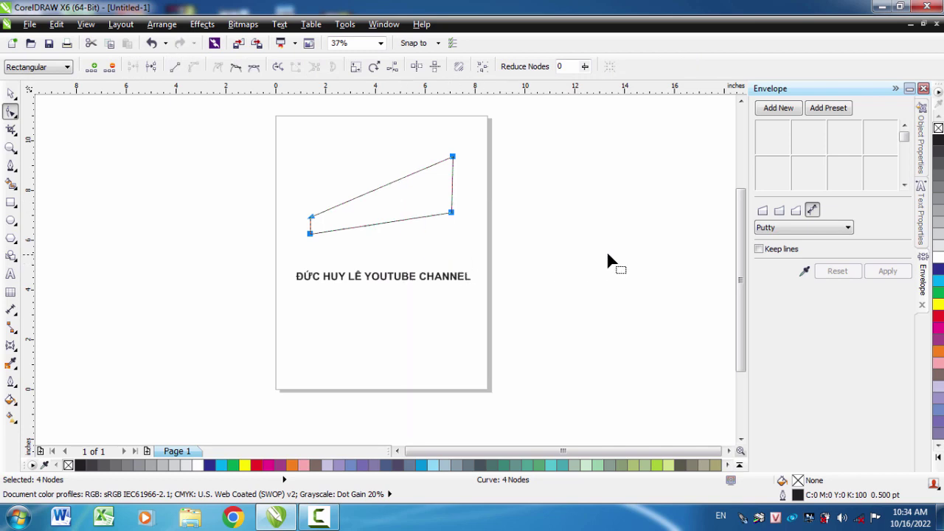
left_click(616, 231)
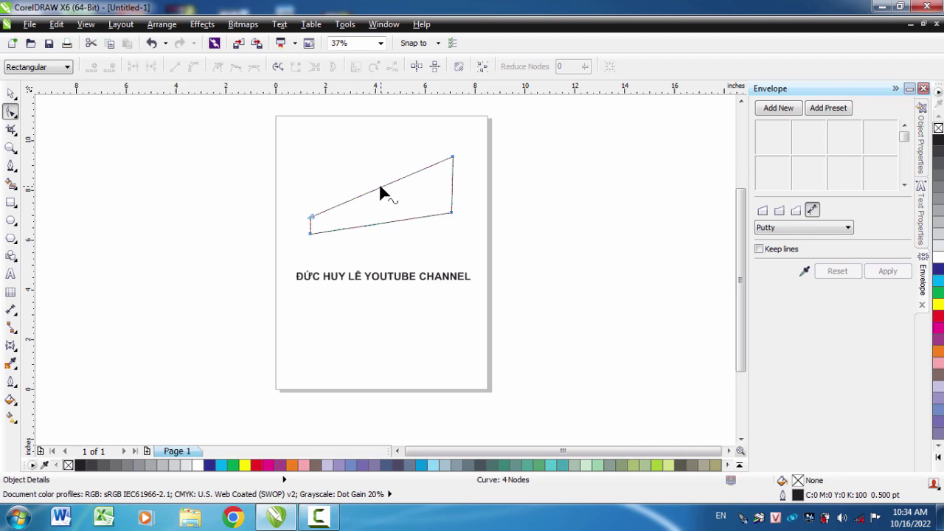
Bend the shape's upper and lower edges downward into curves and move both left corner nodes outward past the page's left edge
left_click_drag(380, 190, 282, 234)
scroll(350, 228, "up", 3)
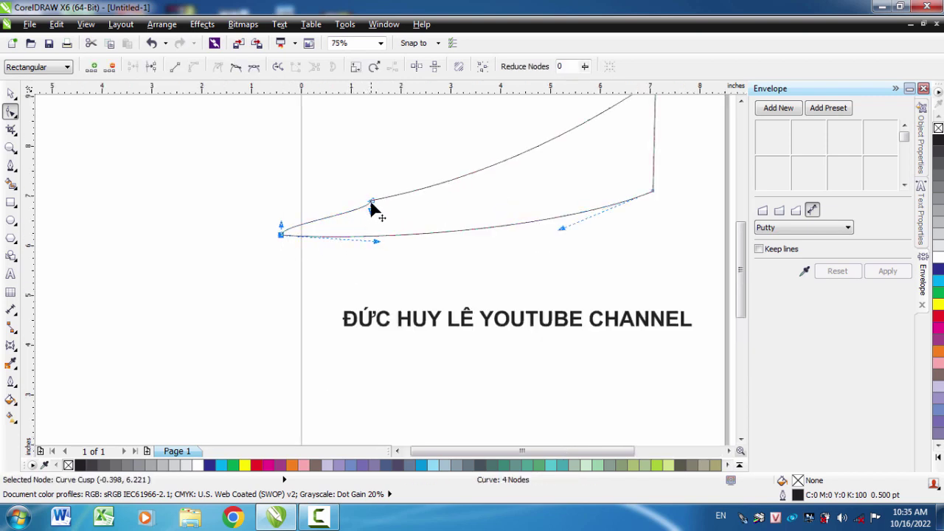
left_click(370, 200)
left_click_drag(370, 201, 284, 213)
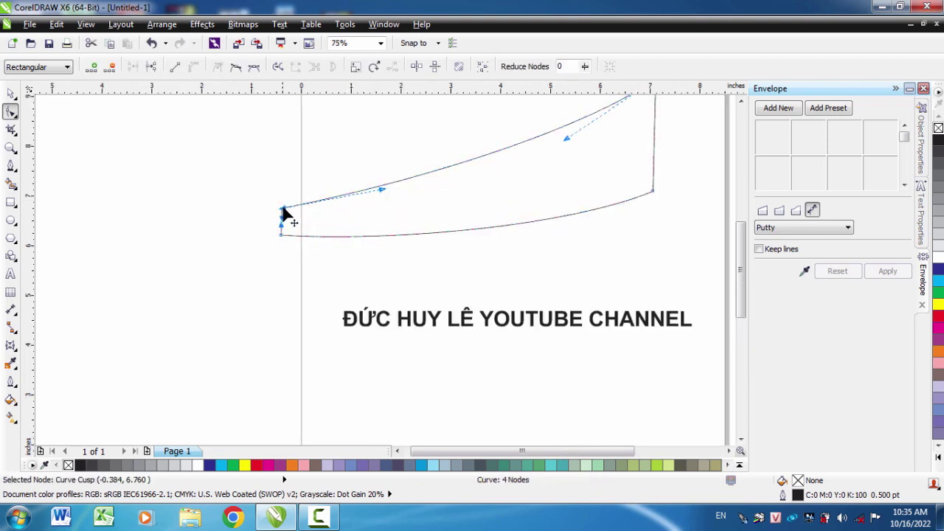
scroll(285, 213, "down", 3)
scroll(317, 229, "up", 3)
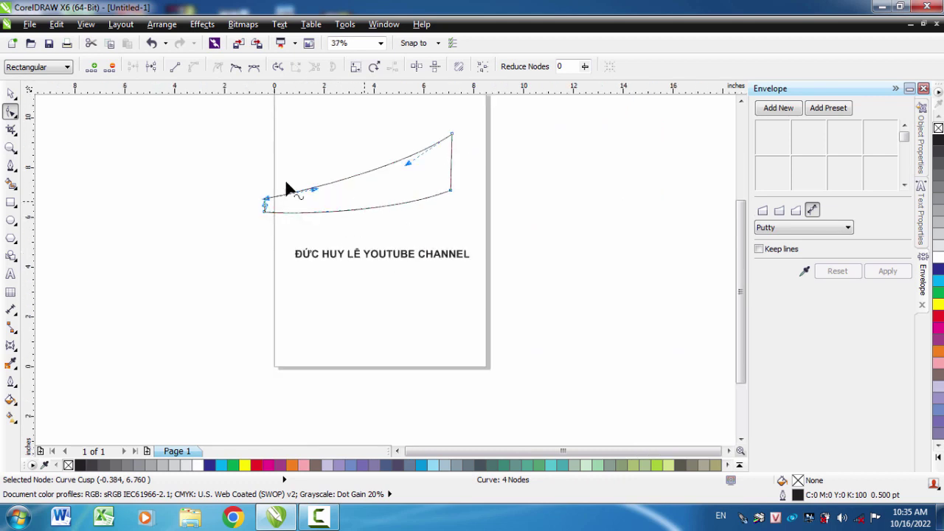
left_click(562, 241)
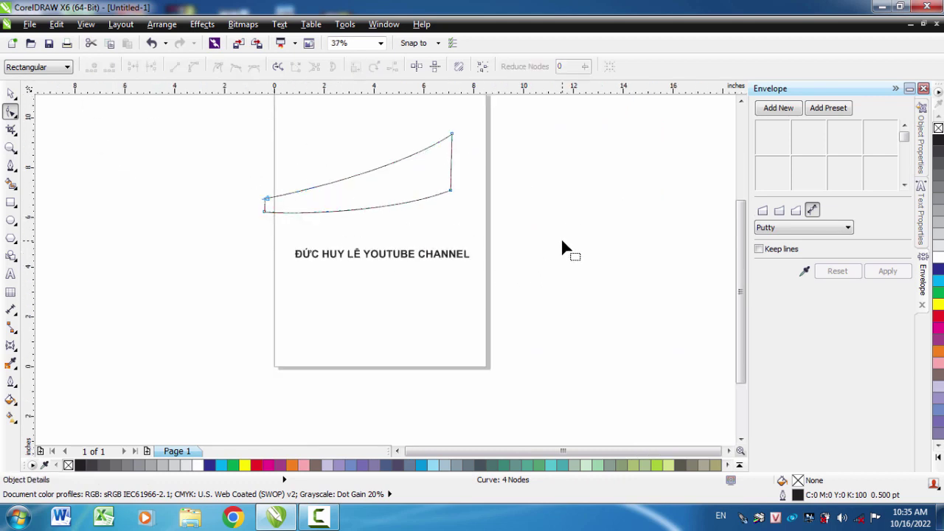
Apply an envelope to the text using the curved shape as its source, and deselect the text
left_click(385, 258)
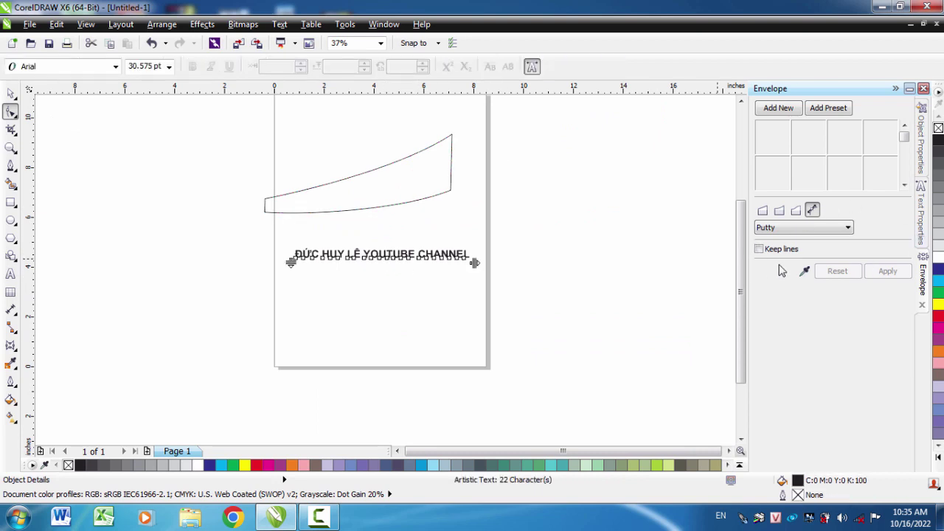
left_click(202, 23)
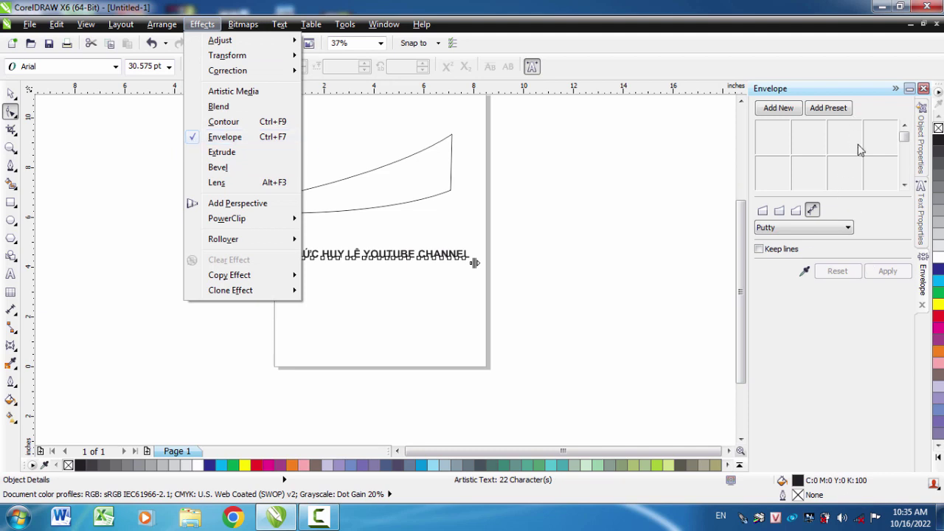
left_click(618, 251)
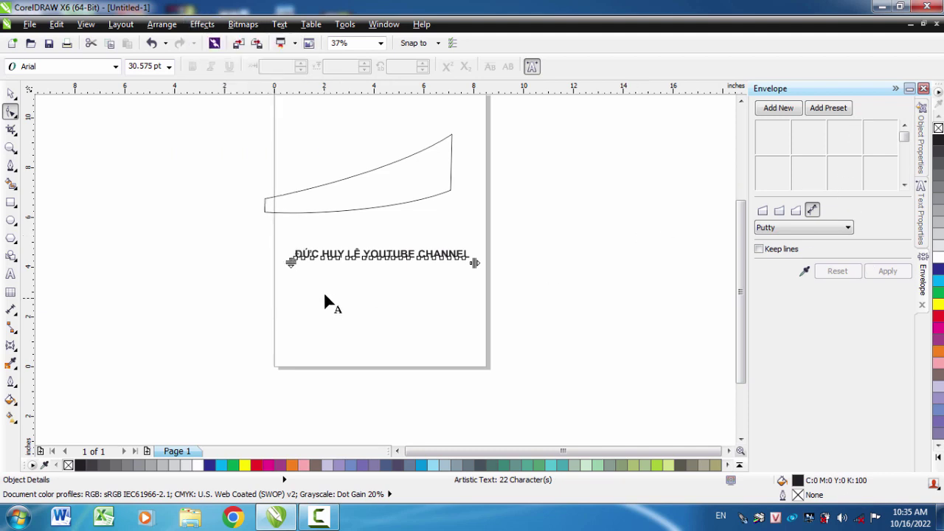
left_click(805, 272)
left_click(352, 191)
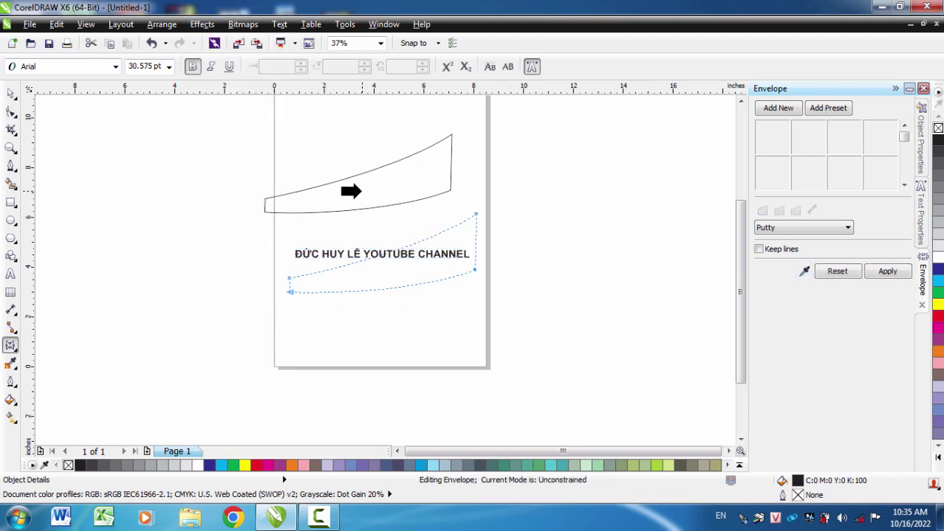
left_click(882, 270)
left_click(10, 93)
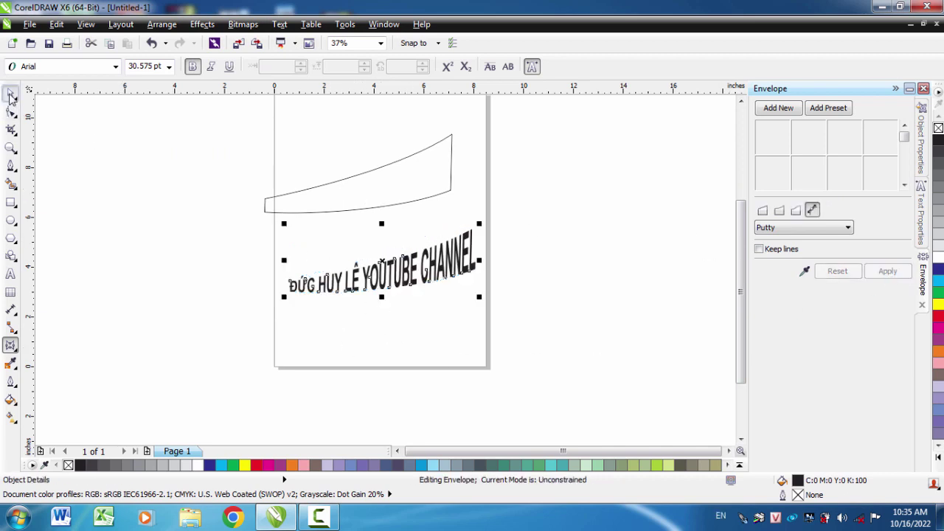
left_click(567, 327)
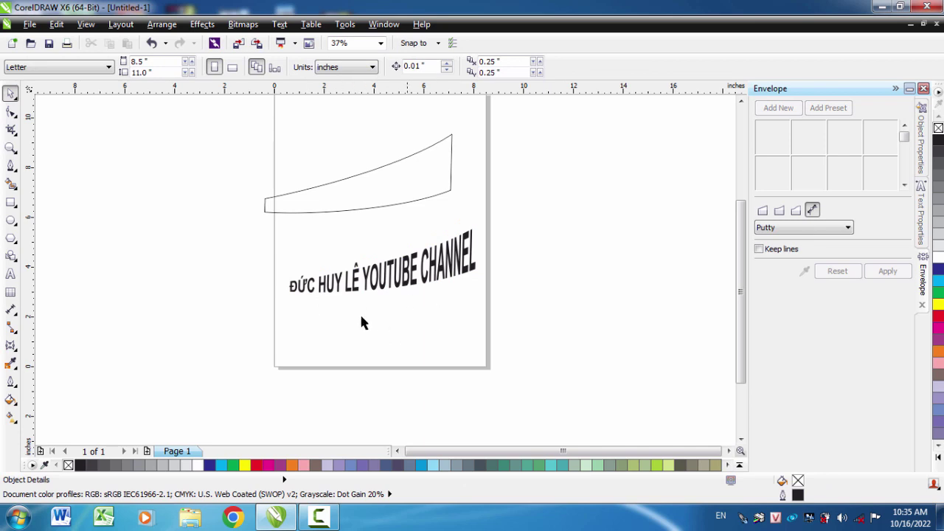